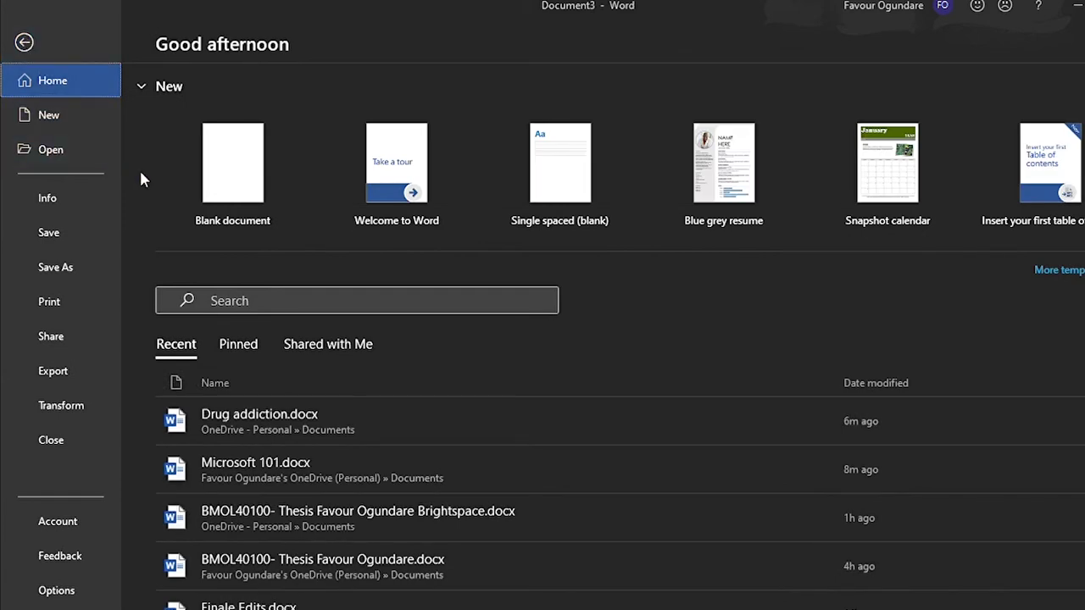
- Create a blank document containing the line "Hi, welcome to Microsoft Word 101!" followed by a smiley emoji
left_click(229, 192)
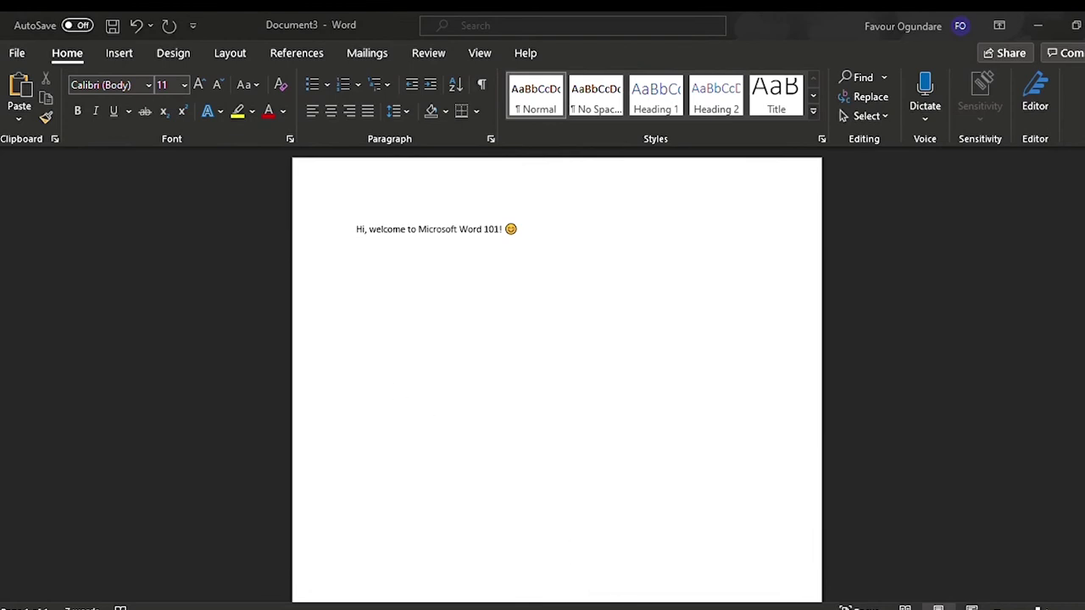
left_click(647, 580)
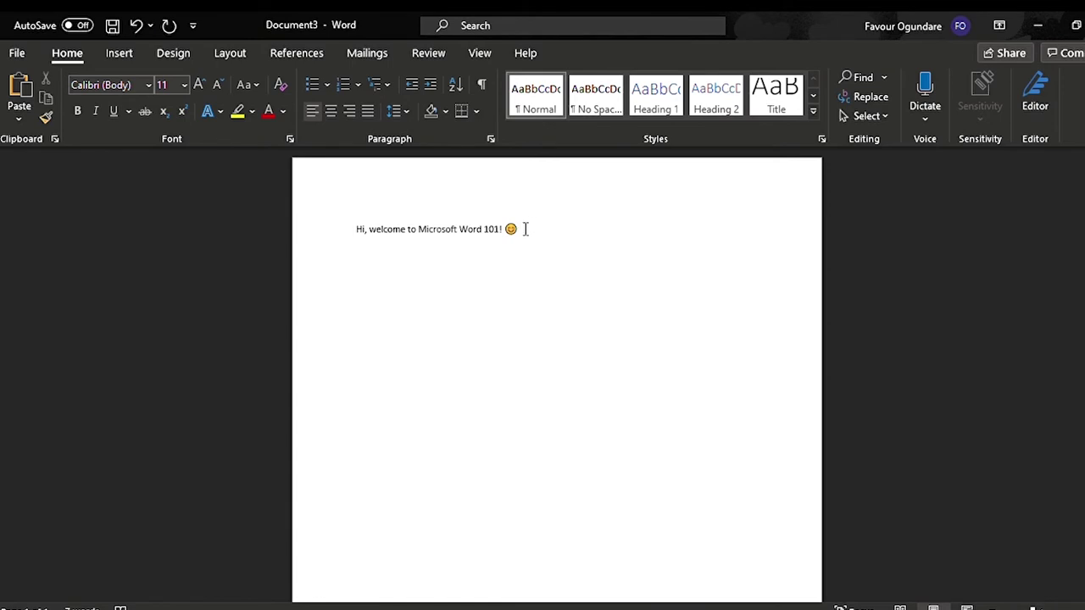
- Try the greeting line in the Times New Roman font and in the Aharoni font
left_click_drag(523, 229, 347, 227)
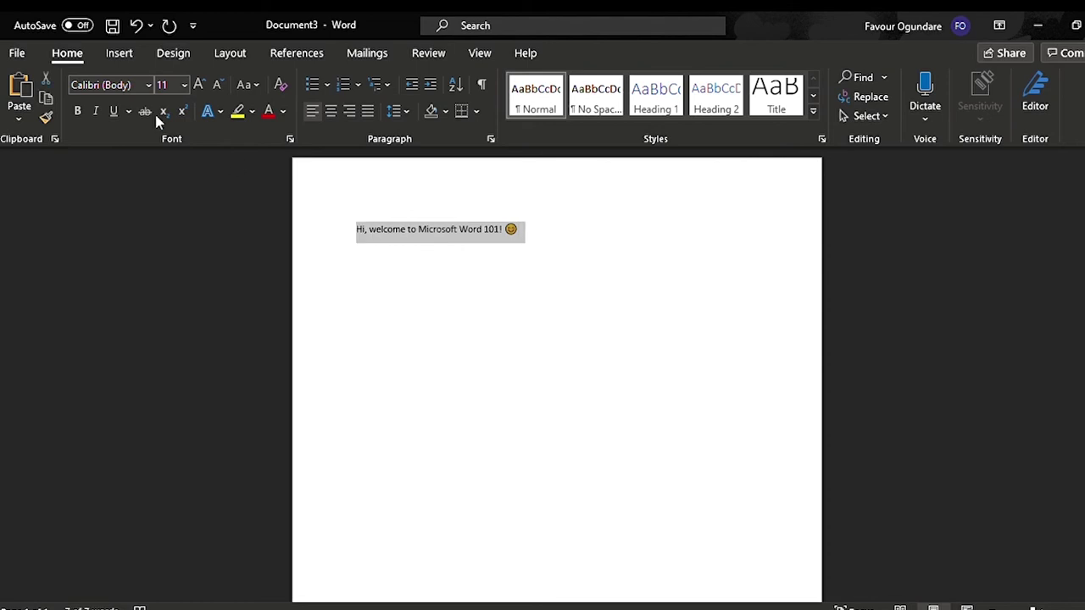
left_click(143, 82)
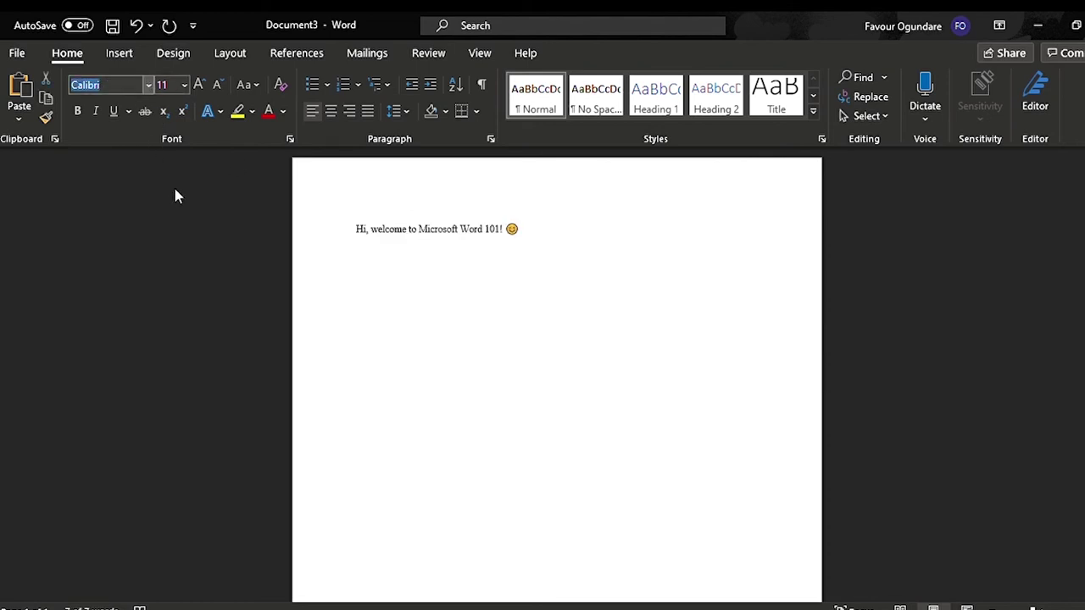
type("Times New Roman")
key("Return")
left_click(142, 84)
type("Aharoni")
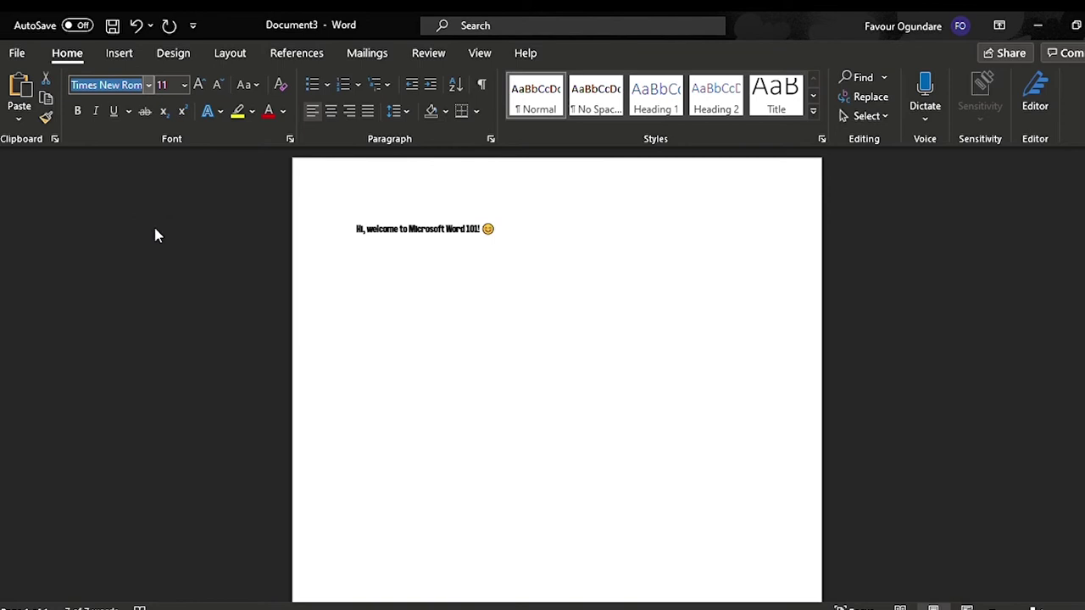
key("Return")
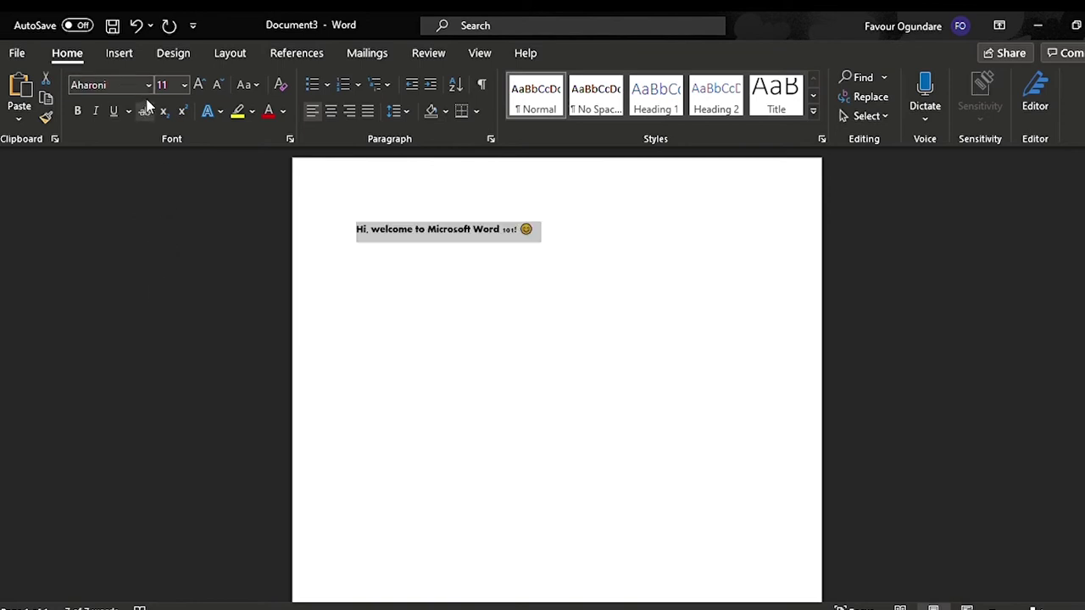
- Set the greeting line's font to Antarctican Headline
left_click(141, 85)
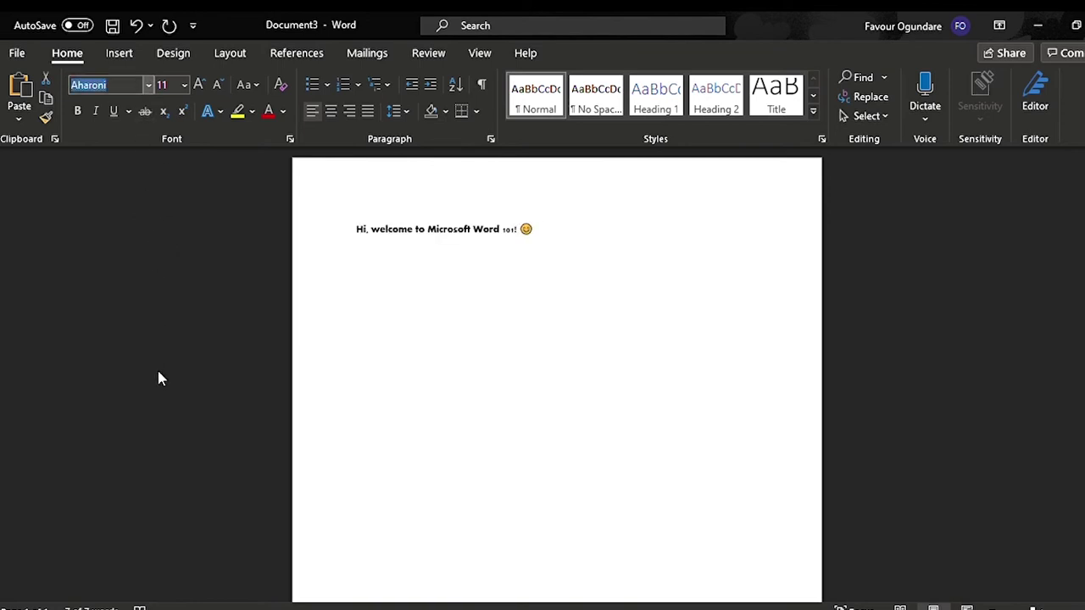
type("Antarctican Headline")
key("Return")
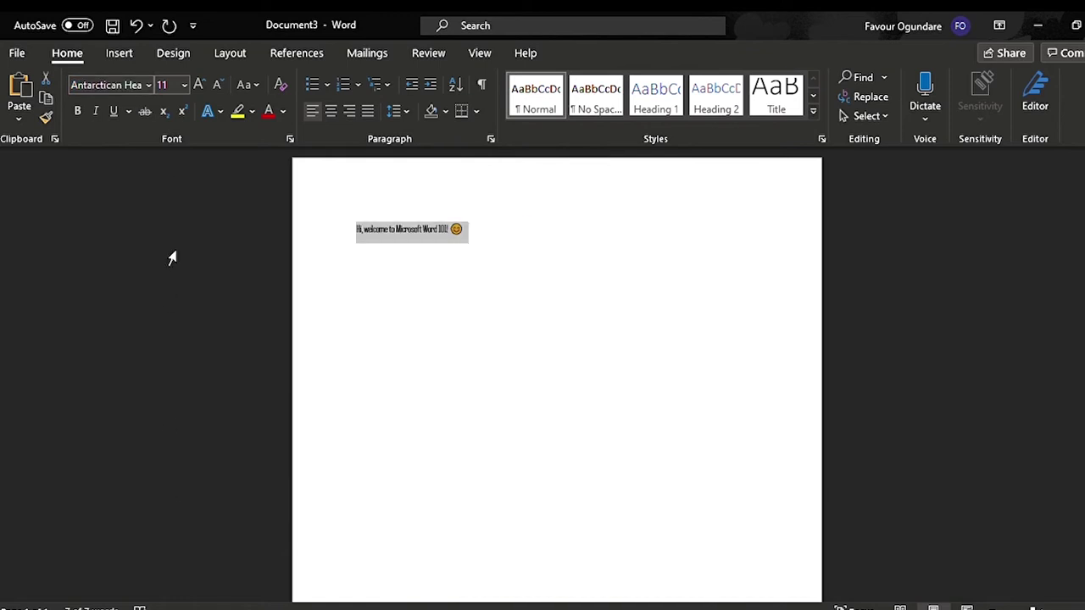
- Set the greeting line's font size to 36
left_click(163, 85)
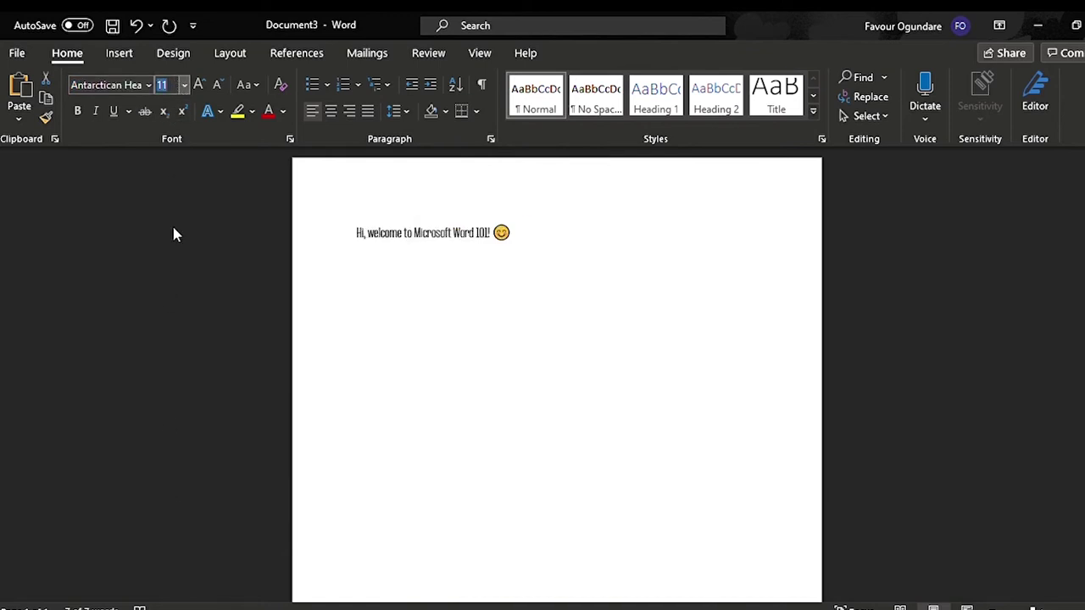
key("ctrl+bracketright")
key("ctrl+bracketright")
key("ctrl+bracketright")
key("ctrl+bracketright")
key("ctrl+bracketright")
key("ctrl+bracketright")
key("ctrl+bracketright")
key("ctrl+bracketright")
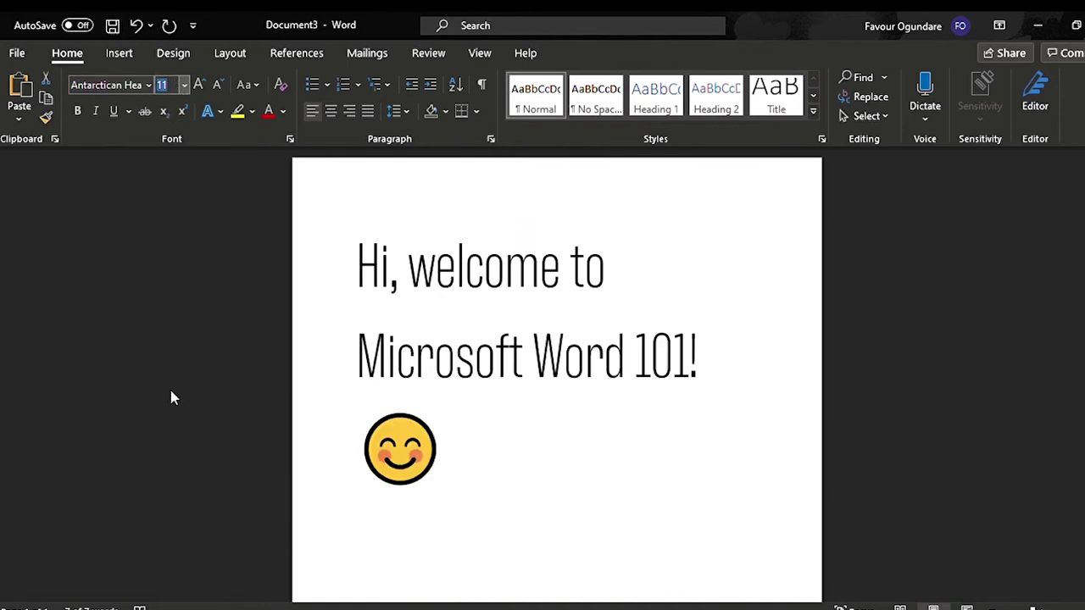
type("36")
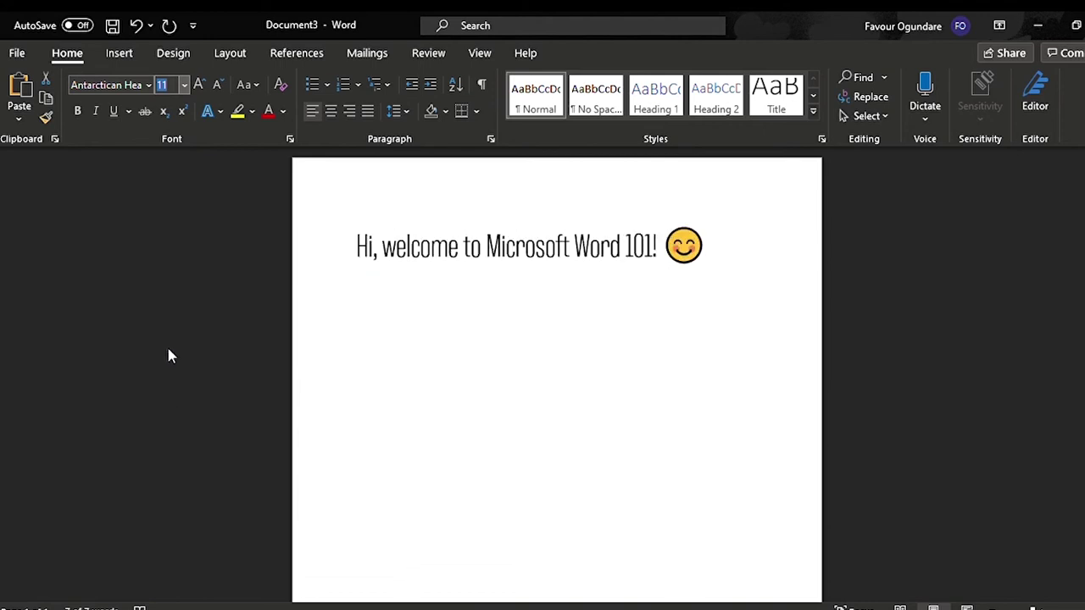
key("Return")
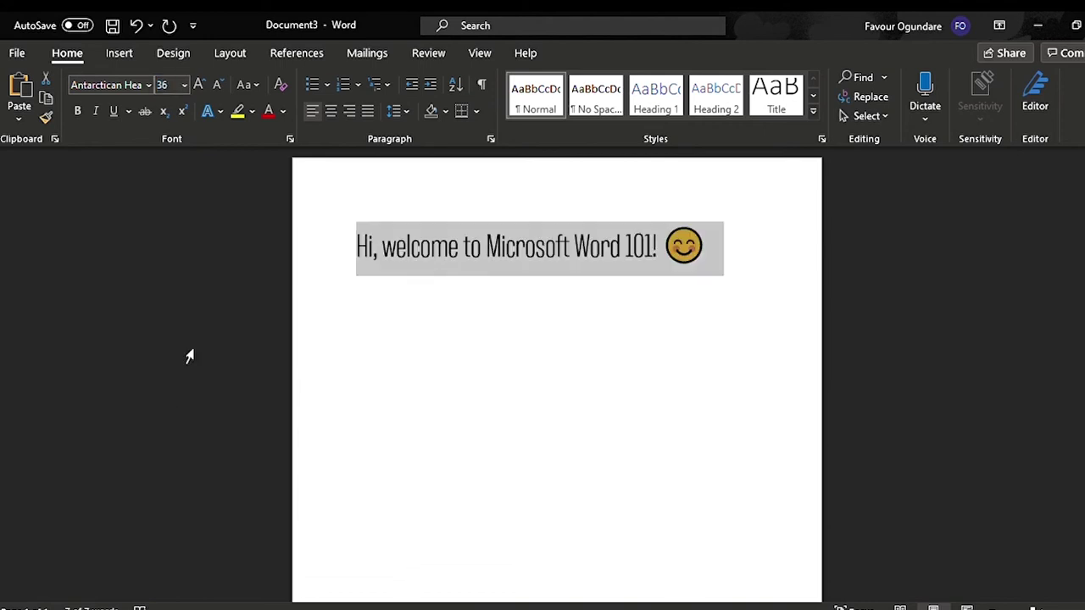
- Enlarge the greeting line's font size step by step to at least 80
left_click(200, 81)
left_click(202, 80)
left_click(202, 81)
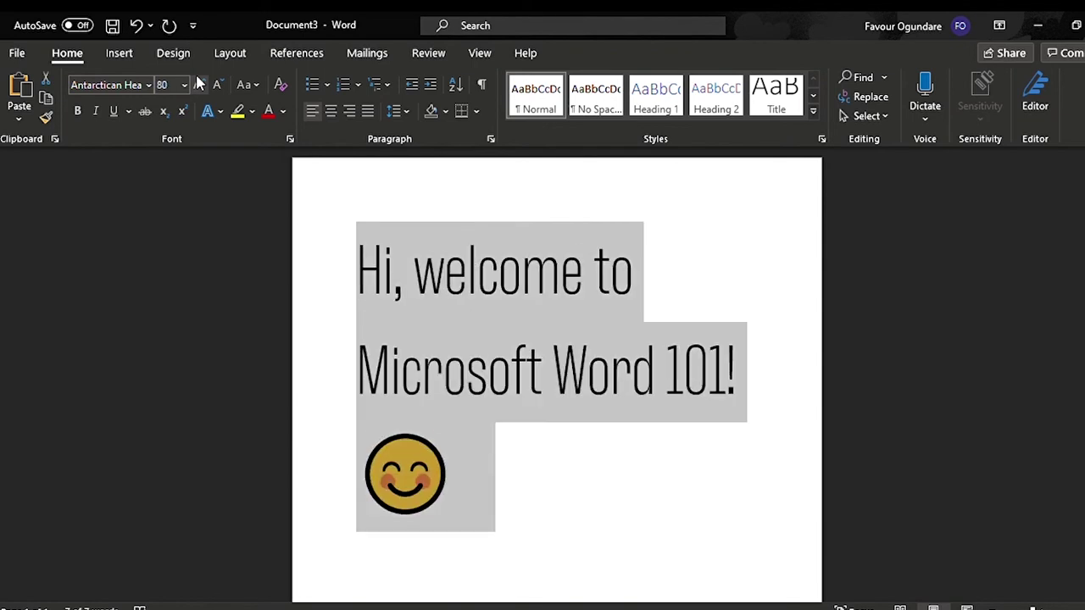
left_click(203, 80)
- Shrink the greeting line's font size step by step down to 20
left_click(214, 82)
left_click(214, 82)
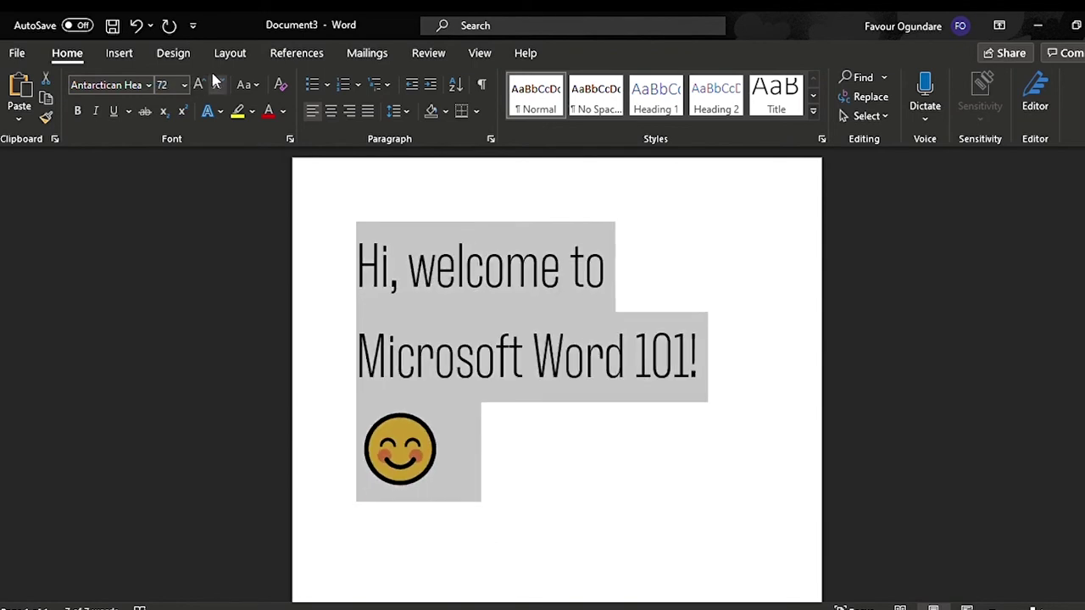
left_click(215, 82)
left_click(215, 82)
left_click(214, 81)
left_click(216, 80)
left_click(215, 81)
left_click(216, 81)
left_click(215, 82)
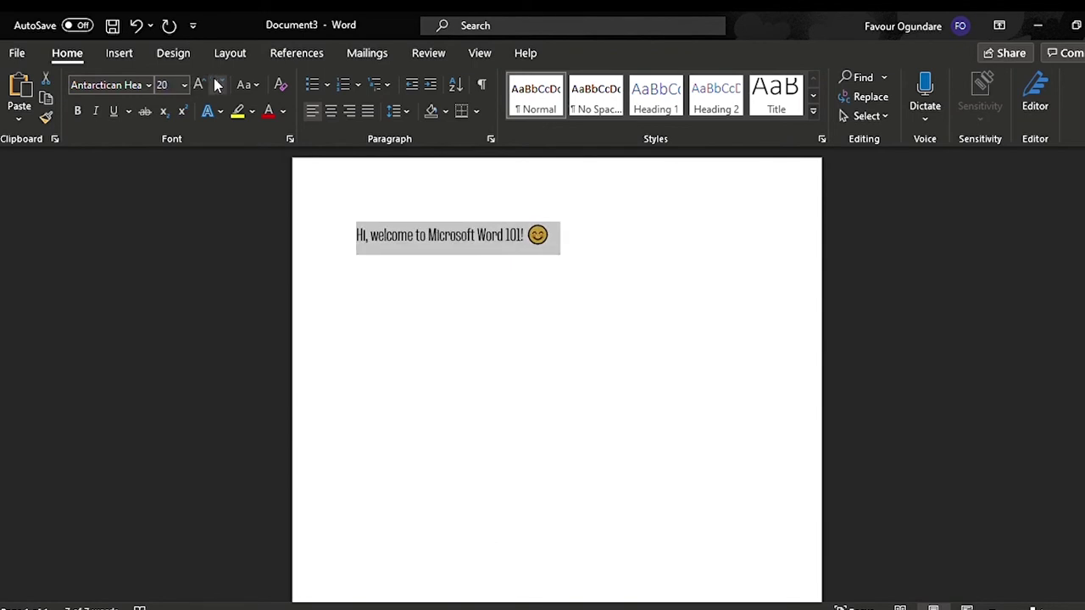
- Try a check mark bullet and a "1." list number on the greeting line, removing each of them again
left_click(366, 238)
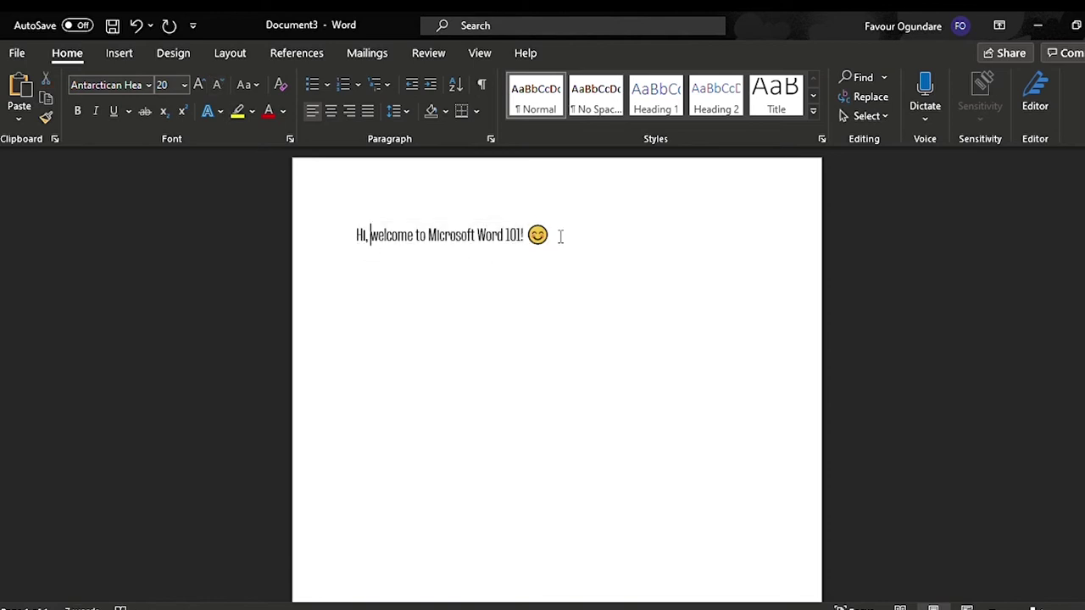
left_click_drag(560, 235, 360, 233)
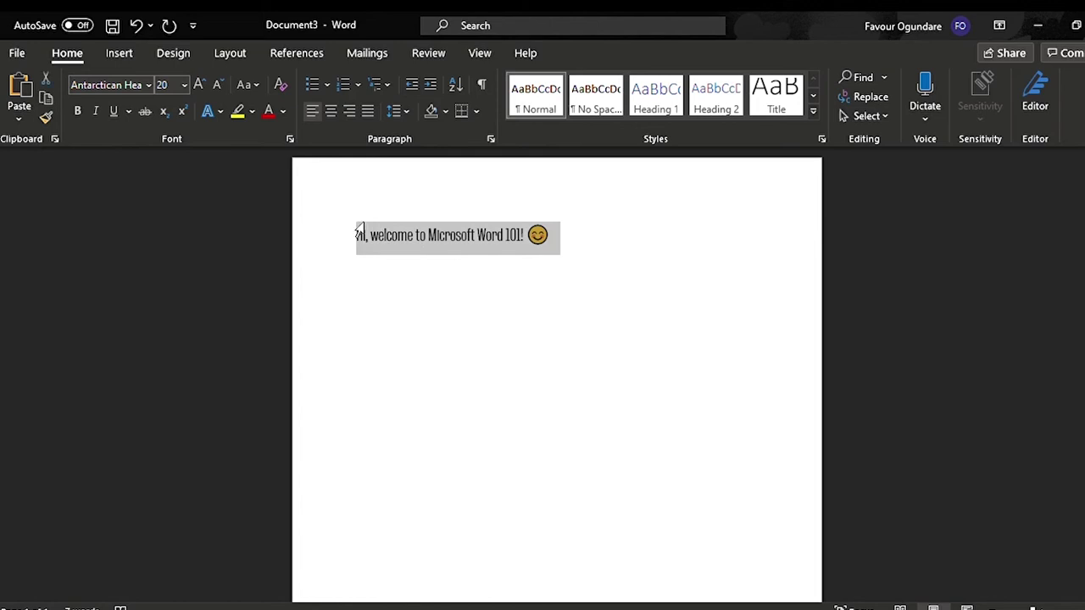
left_click(309, 88)
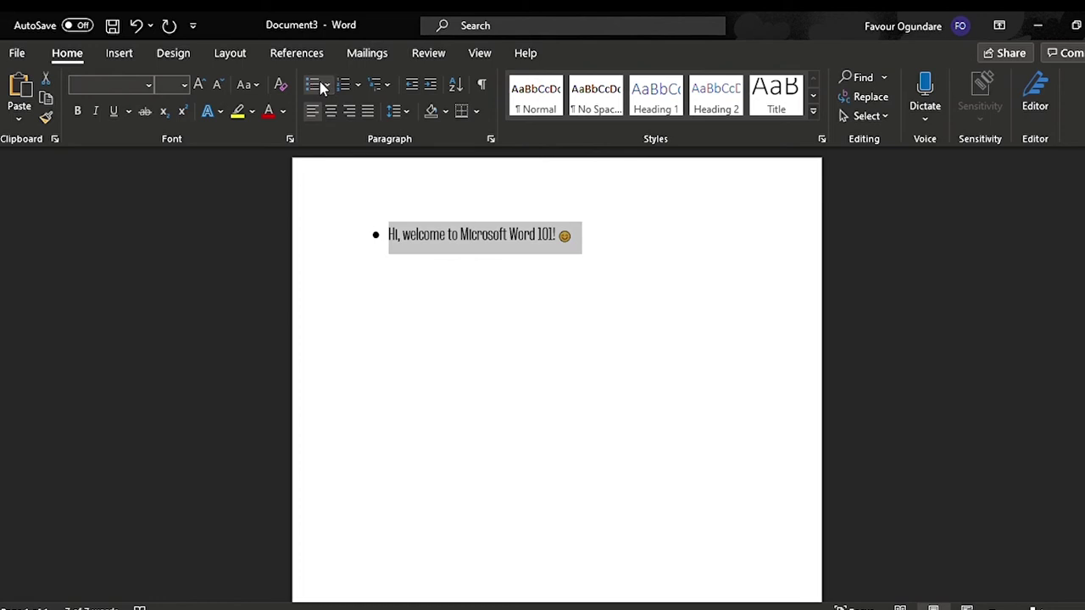
left_click(345, 193)
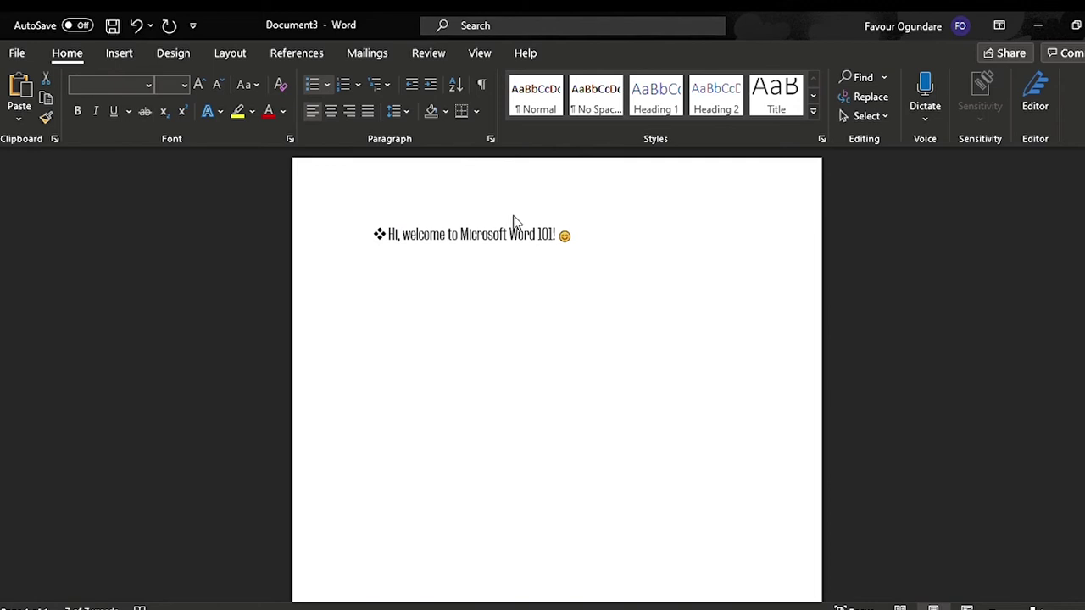
left_click(358, 240)
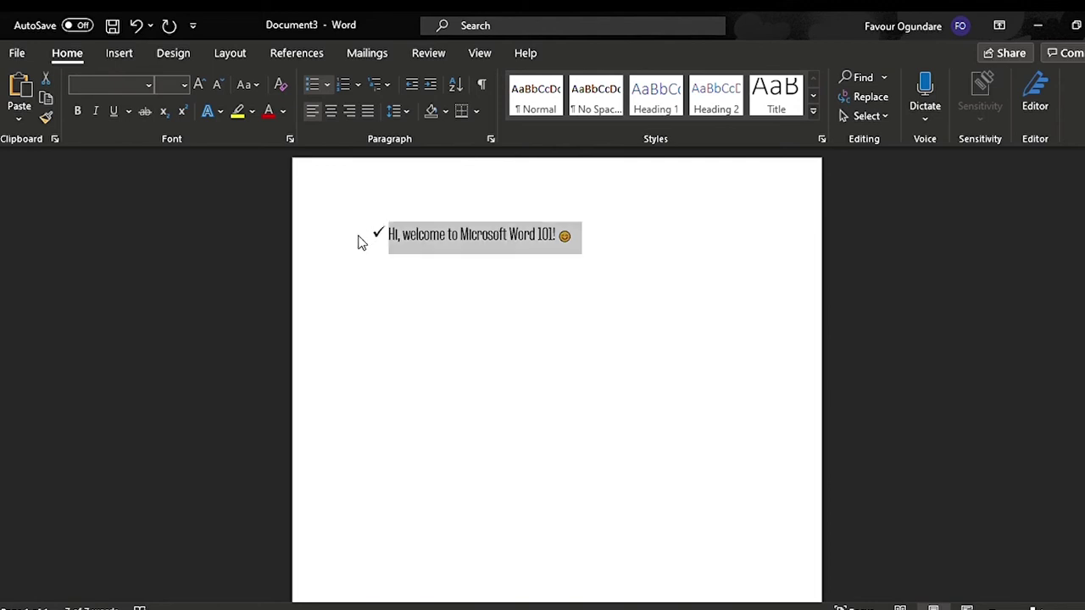
left_click(311, 82)
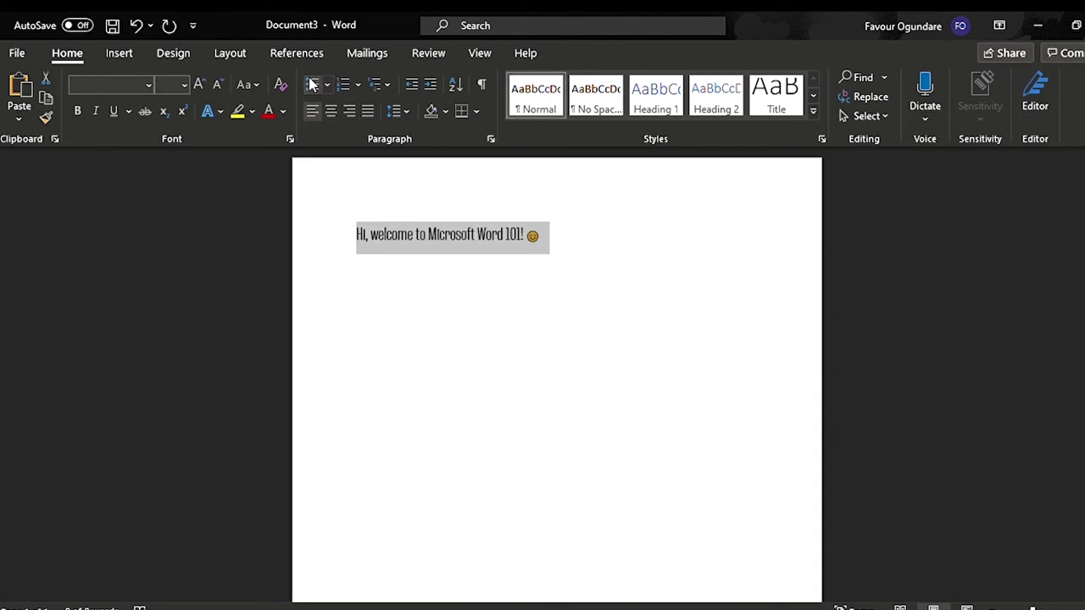
left_click(343, 84)
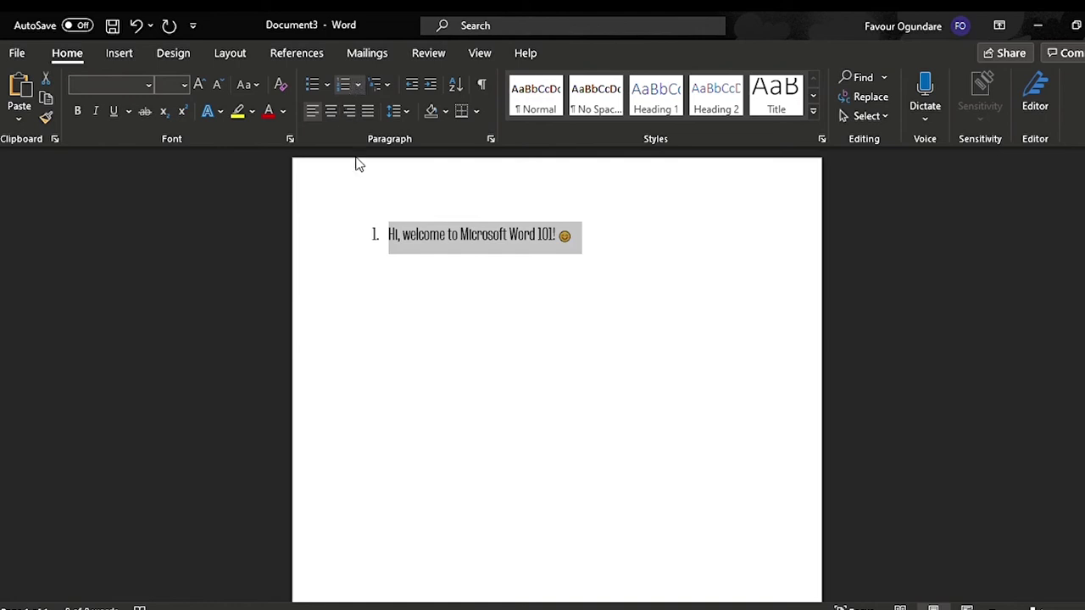
left_click(348, 84)
- Replace the greeting line with the paragraph that begins "Drug addiction, a chronic relapsing neuropsychiatric disorder, is a major societal and medical problem"
left_click(550, 237)
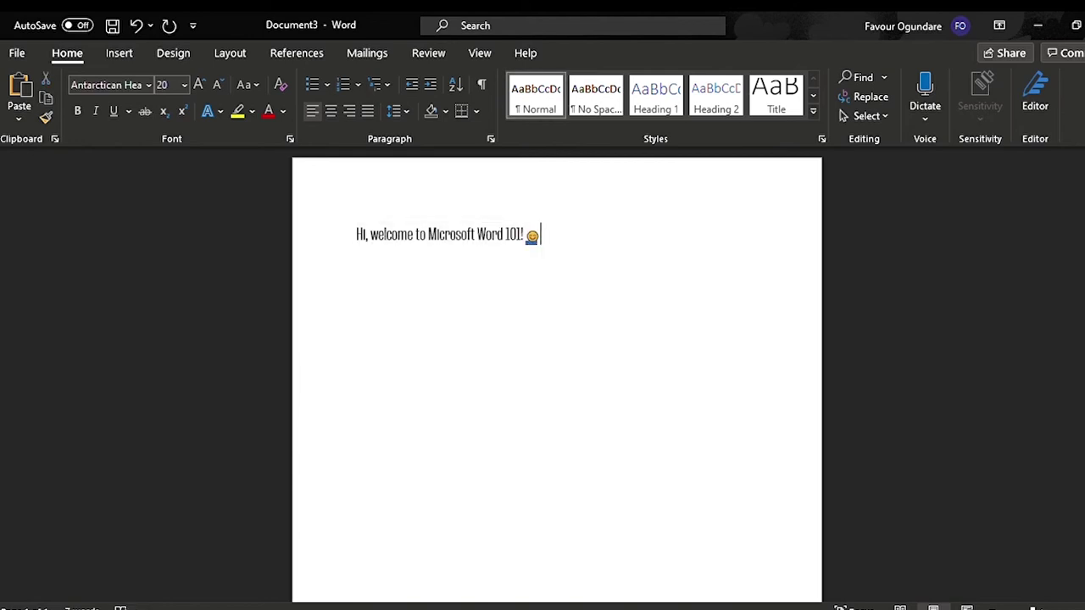
key("BackSpace")
key("BackSpace")
key("BackSpace")
key("BackSpace")
key("BackSpace")
key("BackSpace")
key("BackSpace")
key("BackSpace")
key("BackSpace")
key("BackSpace")
key("BackSpace")
key("BackSpace")
key("BackSpace")
key("BackSpace")
key("BackSpace")
key("BackSpace")
key("BackSpace")
key("BackSpace")
key("BackSpace")
key("BackSpace")
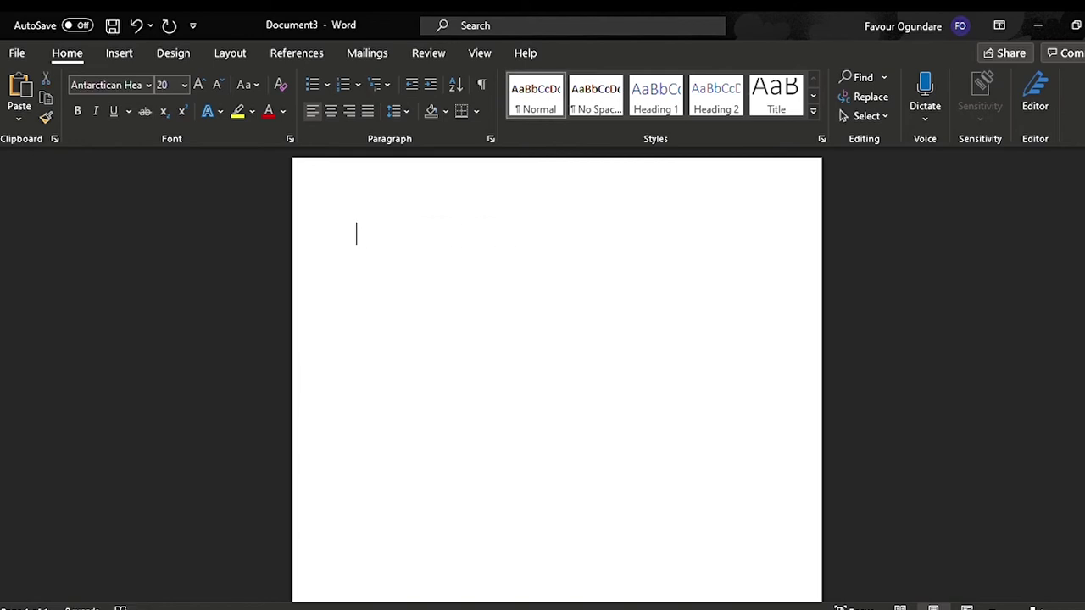
type("Drug addiction, a chronic relapsing neuropsychiatric disorder, is a major societal and medical problem in today’s world. Cocaine constitutes for a great proportion of drug abuse in Ireland and was the second most common drug reported by the National Drug Treatment Reporting System in 2019. Cocaine rapidly enters the bloodstream and penetrates the brain to achieve the immediate psychological effect known as \"the high\" by causing a build-up of dopamine (DA) (Nestler, 2005).")
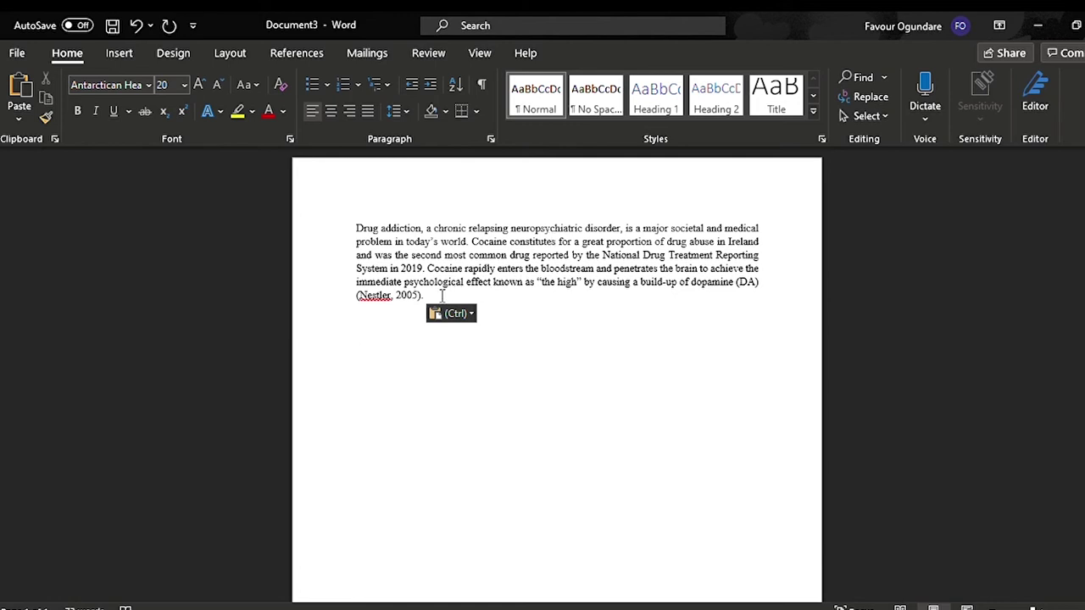
- Try left, centred and right alignment on the whole drug addiction paragraph
left_click_drag(437, 298, 347, 222)
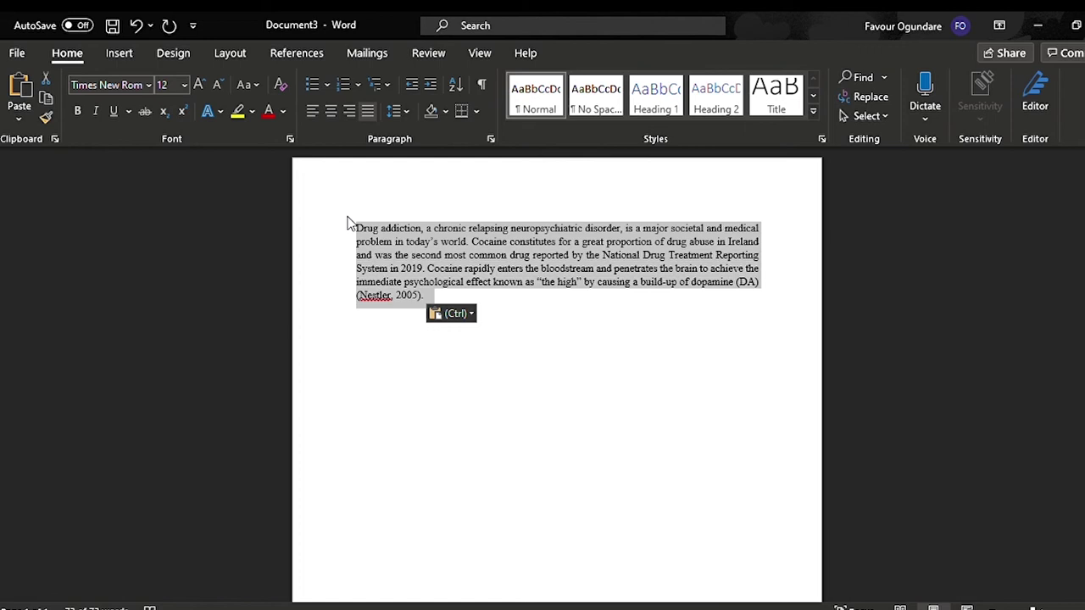
left_click(312, 111)
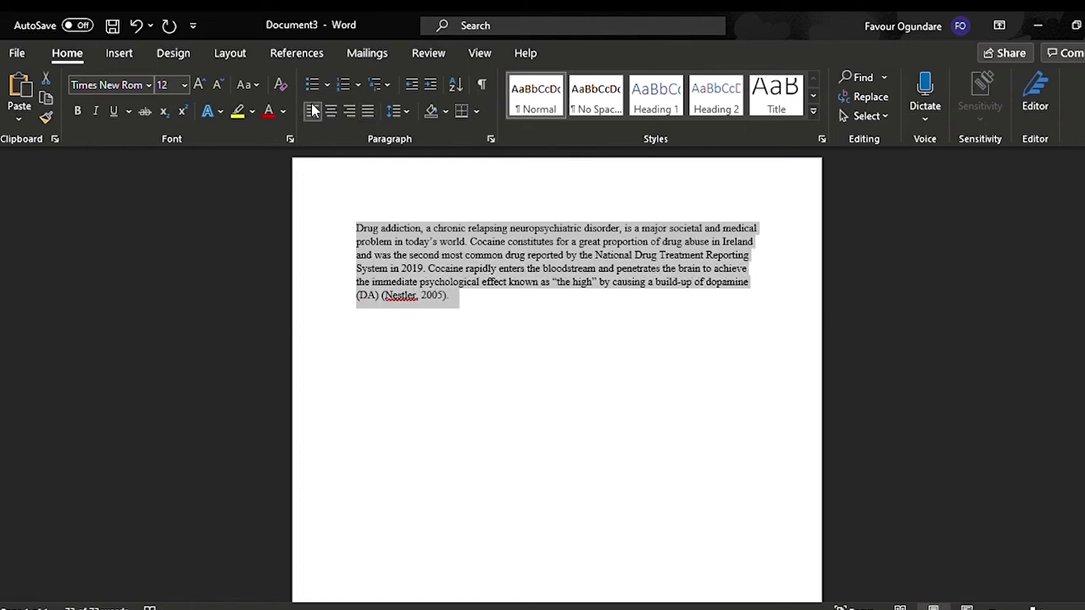
left_click(331, 111)
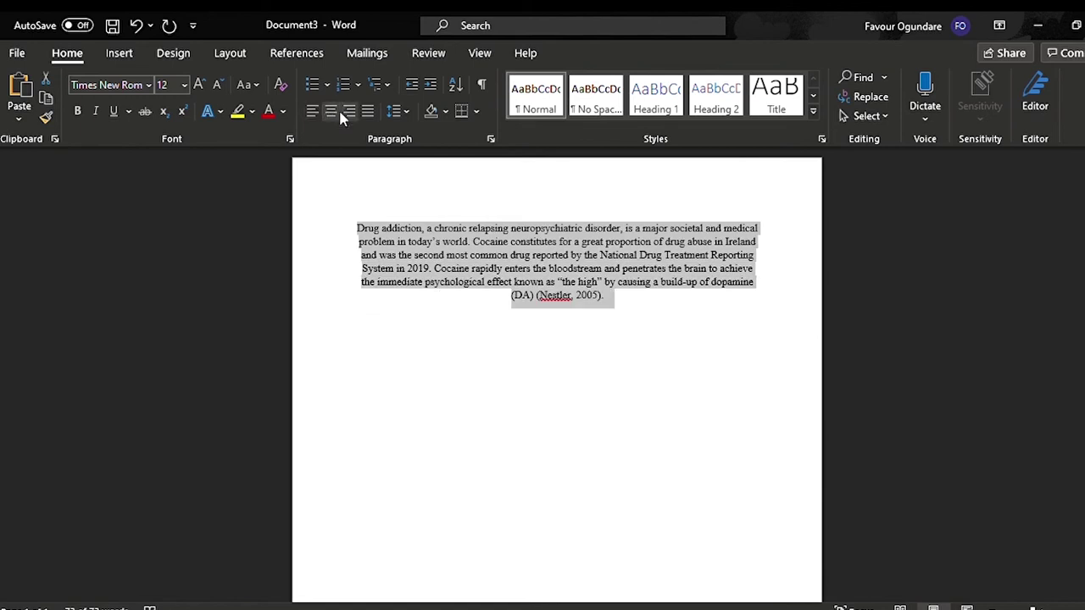
left_click(348, 111)
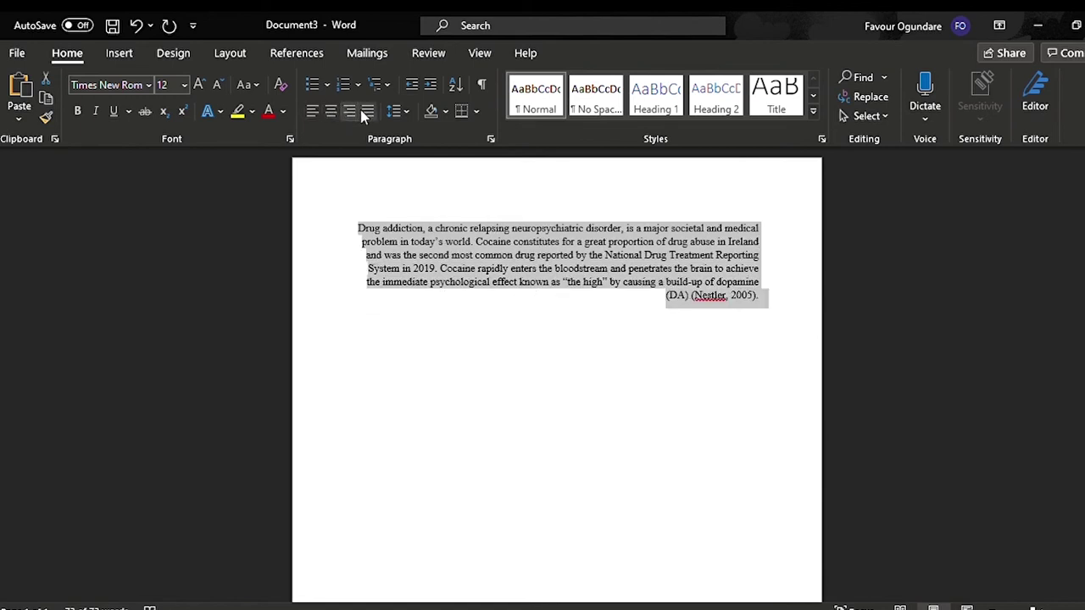
- Justify the drug addiction paragraph and widen its line spacing to roughly triple
left_click(367, 111)
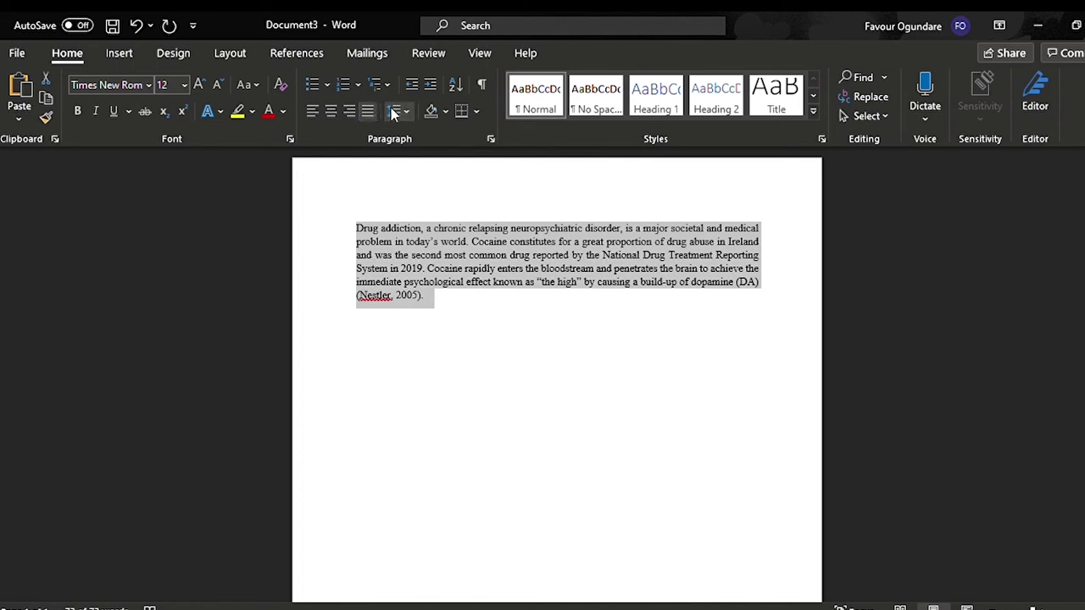
left_click(395, 111)
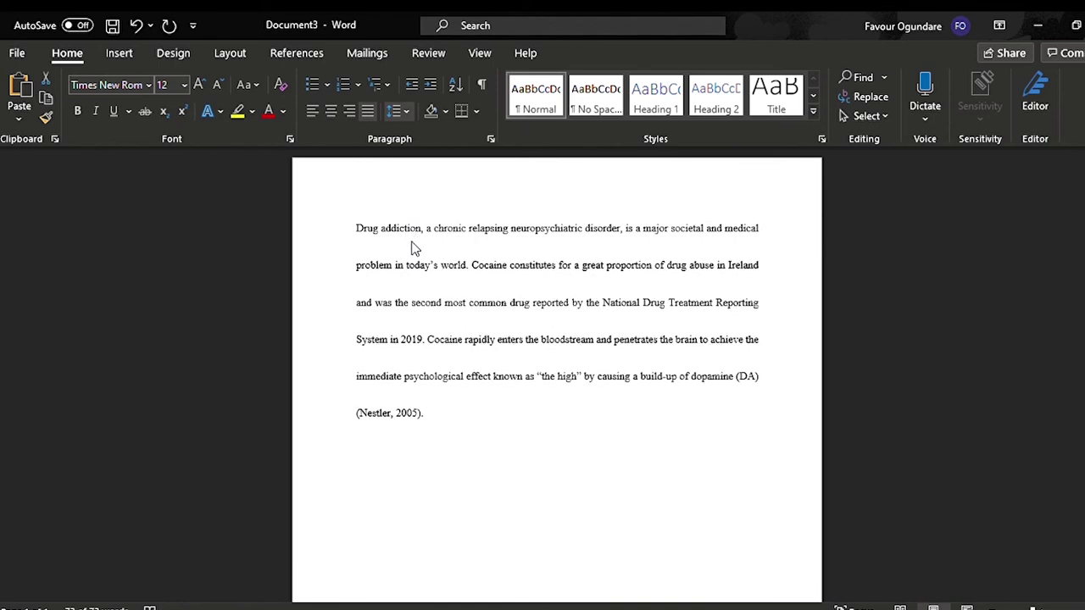
triple_click(413, 245)
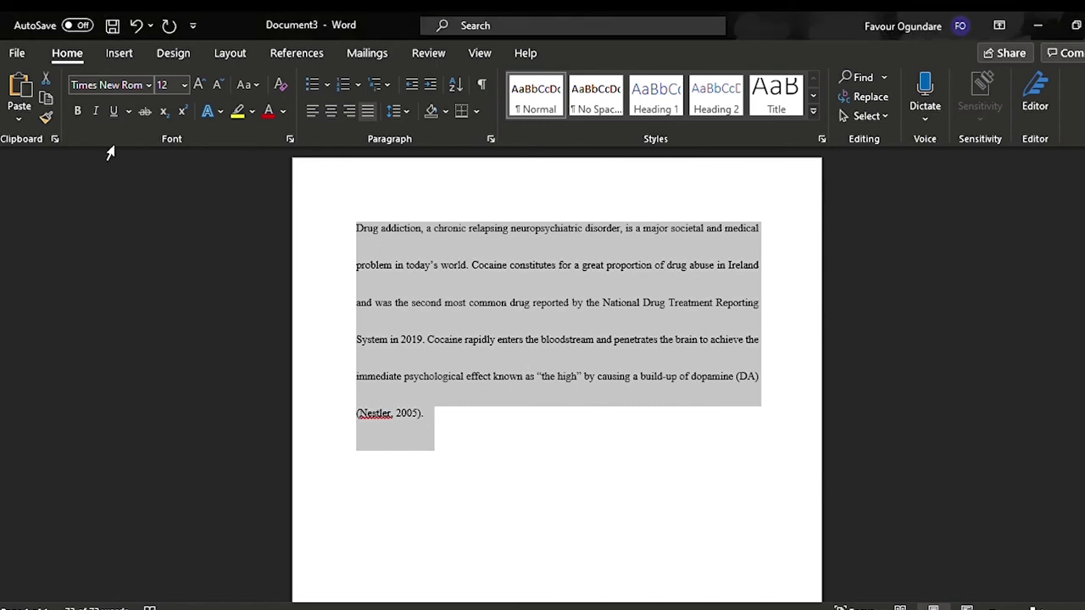
- Set the new document to be saved in the Documents folder on This PC, in Word Document (*.docx) format
left_click(18, 54)
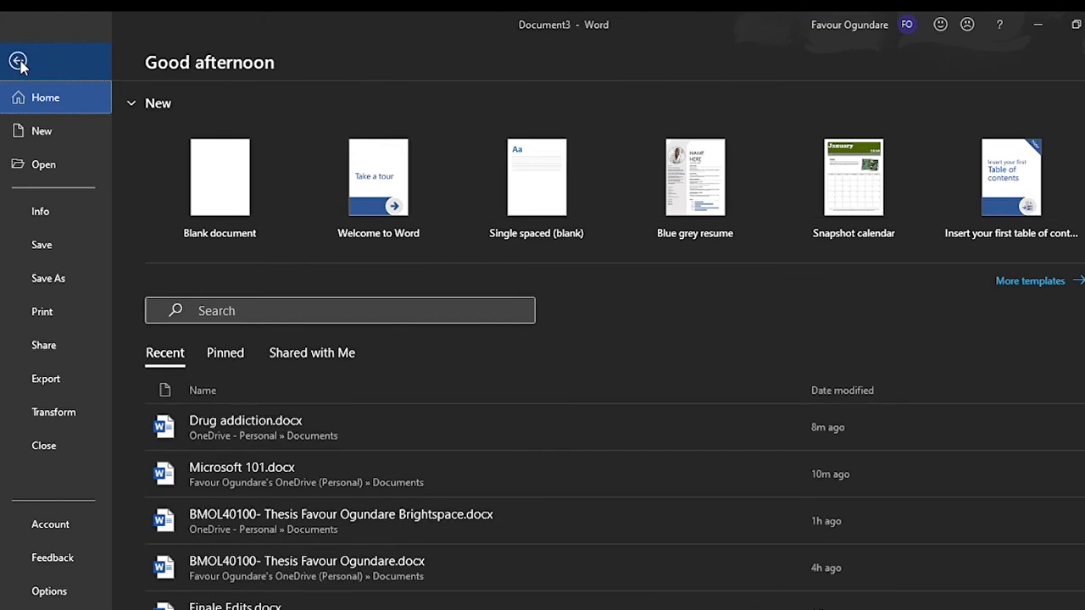
left_click(53, 231)
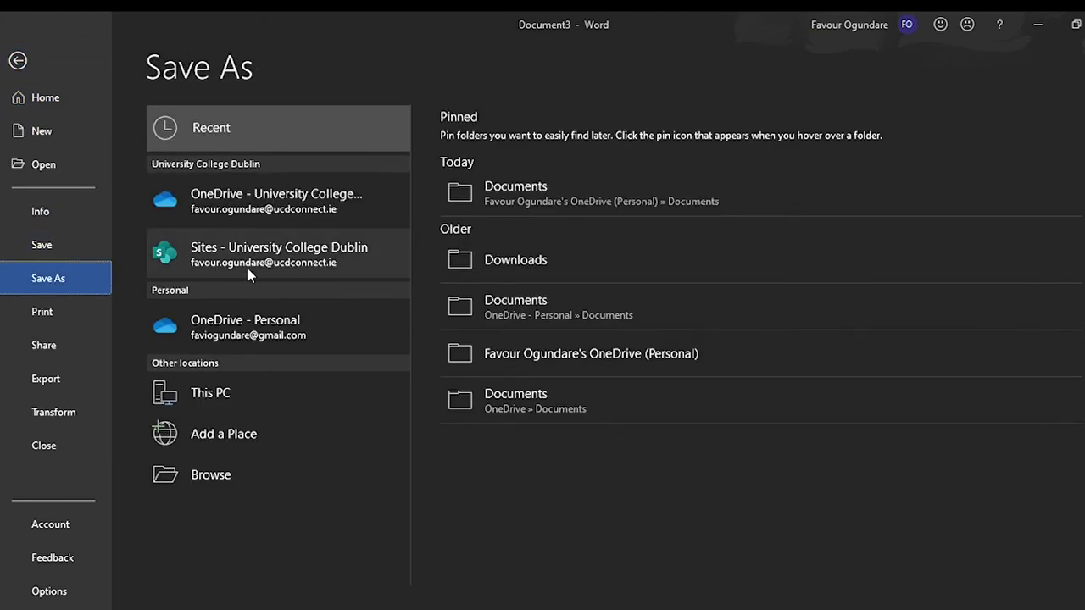
left_click(254, 390)
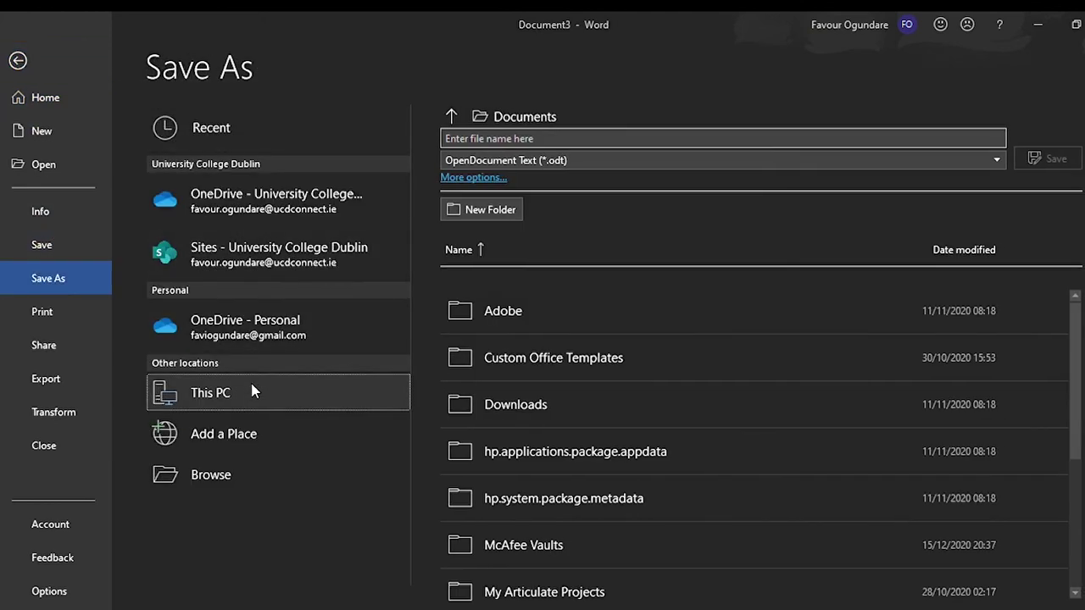
left_click(498, 168)
left_click(548, 161)
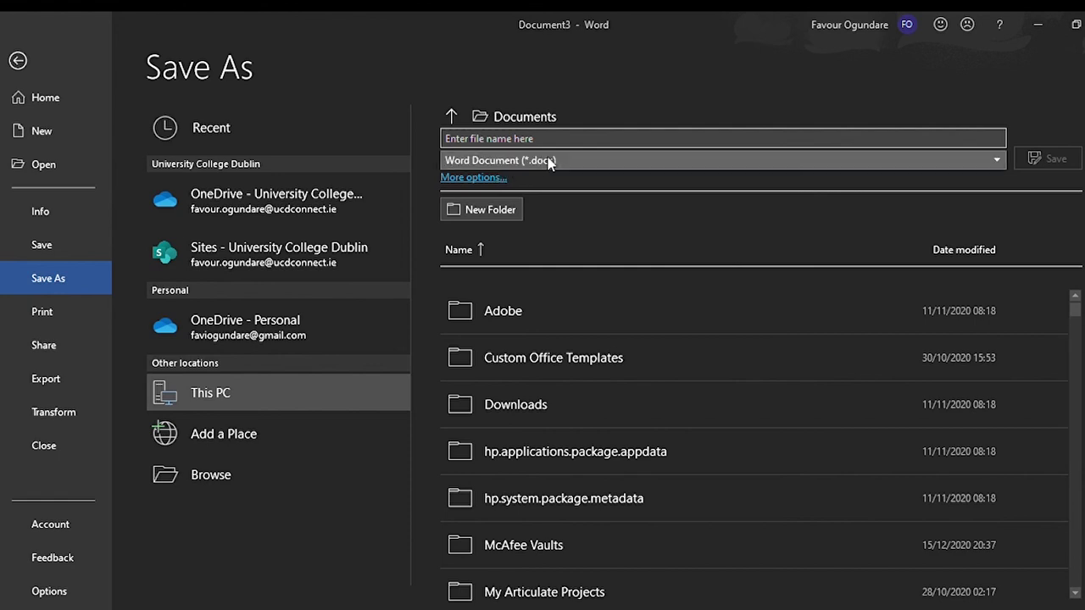
- Name the file MicrosoftWord101 and save it
left_click(544, 139)
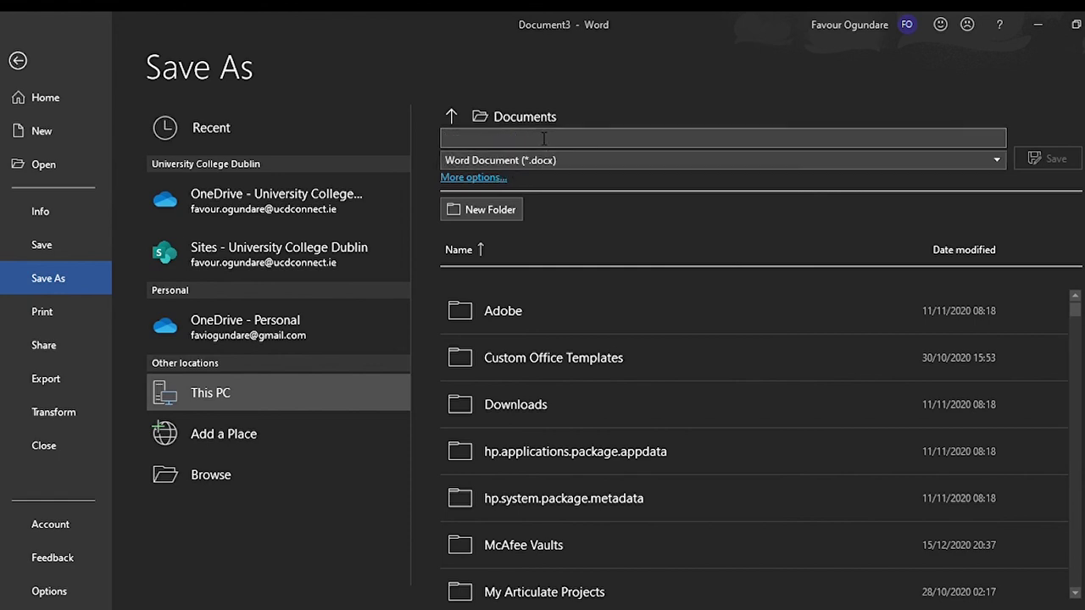
type("Microso")
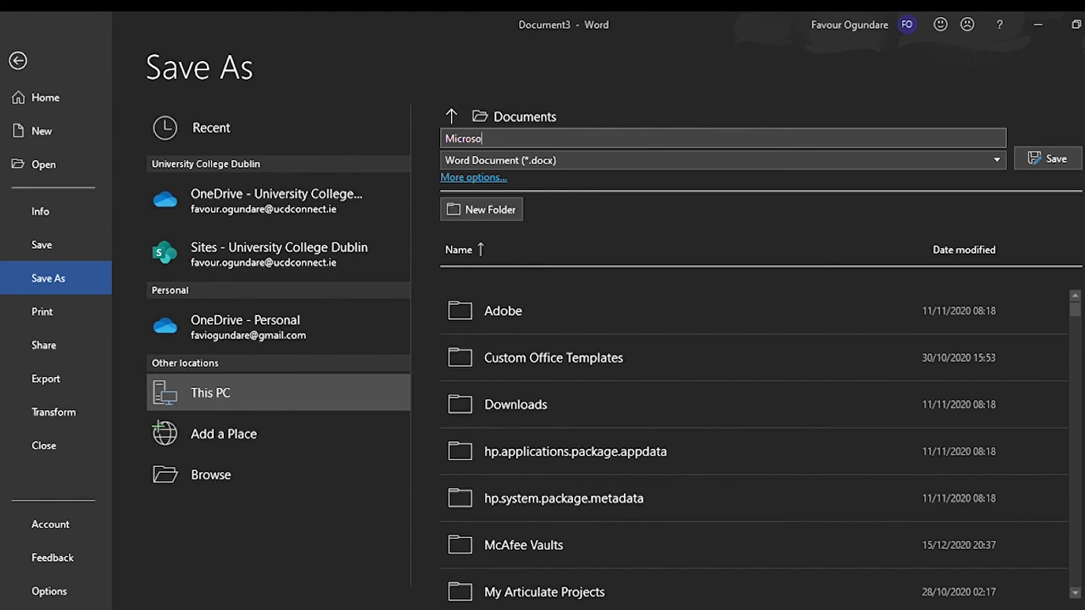
type("ftWord101")
left_click(1025, 161)
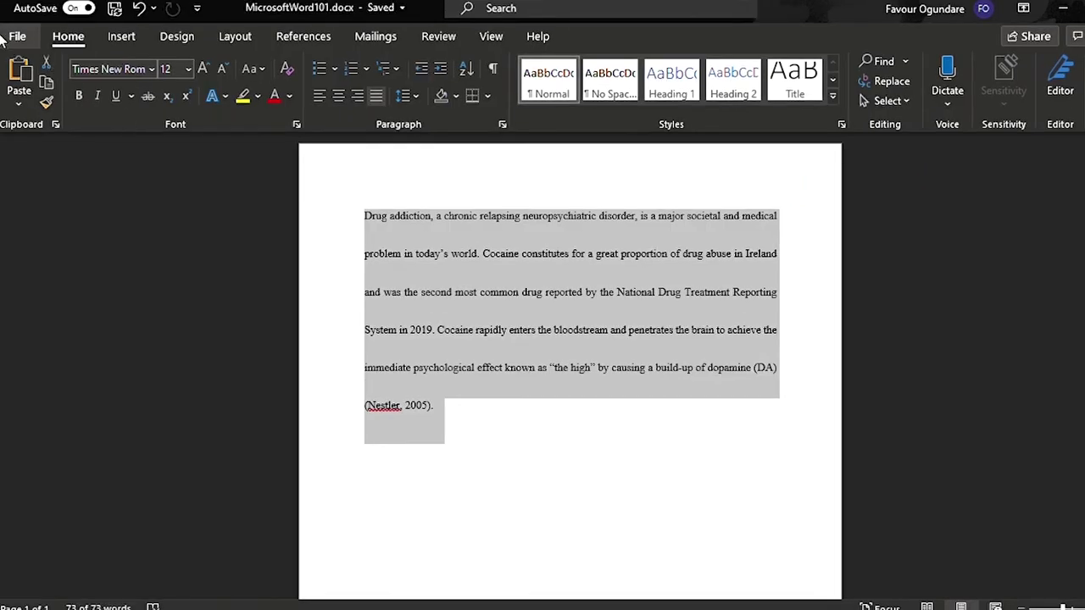
- Print 10 copies of the whole document on A4_BW_PRINTER, keeping the other print settings
left_click(3, 39)
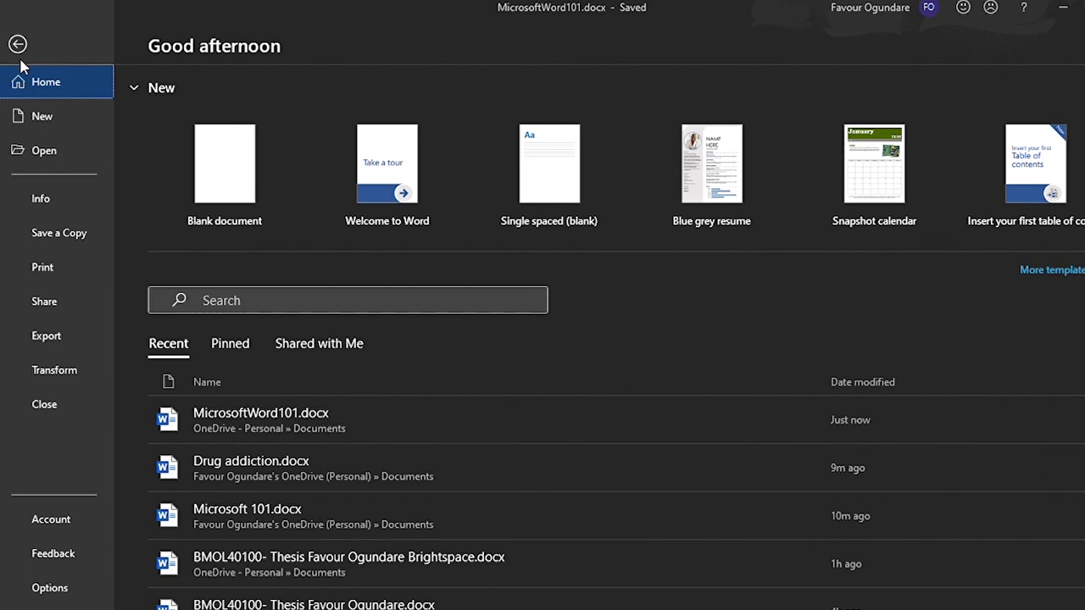
left_click(47, 267)
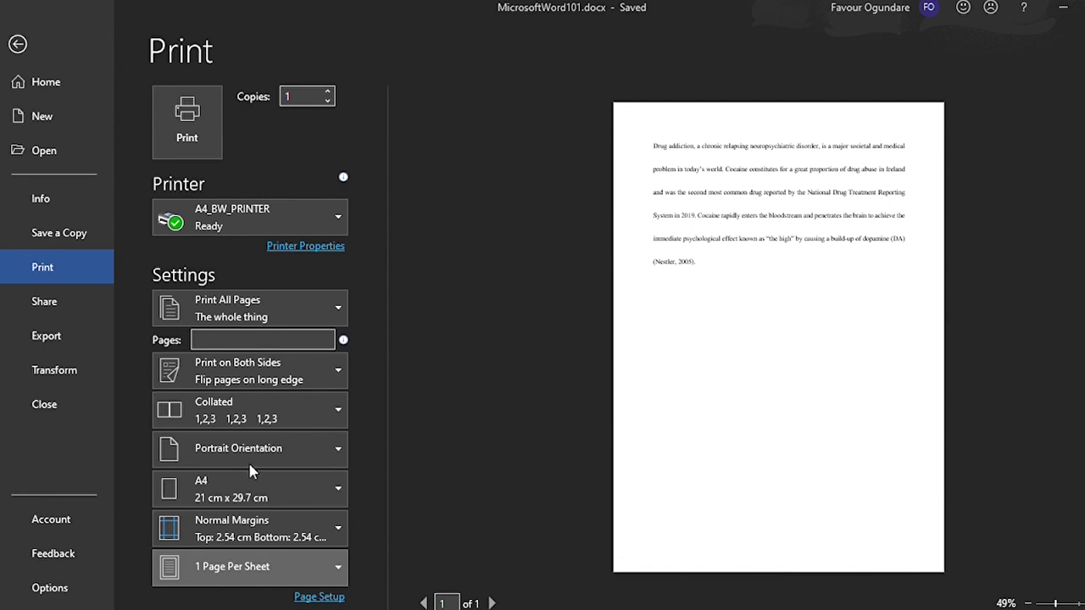
double_click(307, 95)
key("Up")
key("Up")
key("Up")
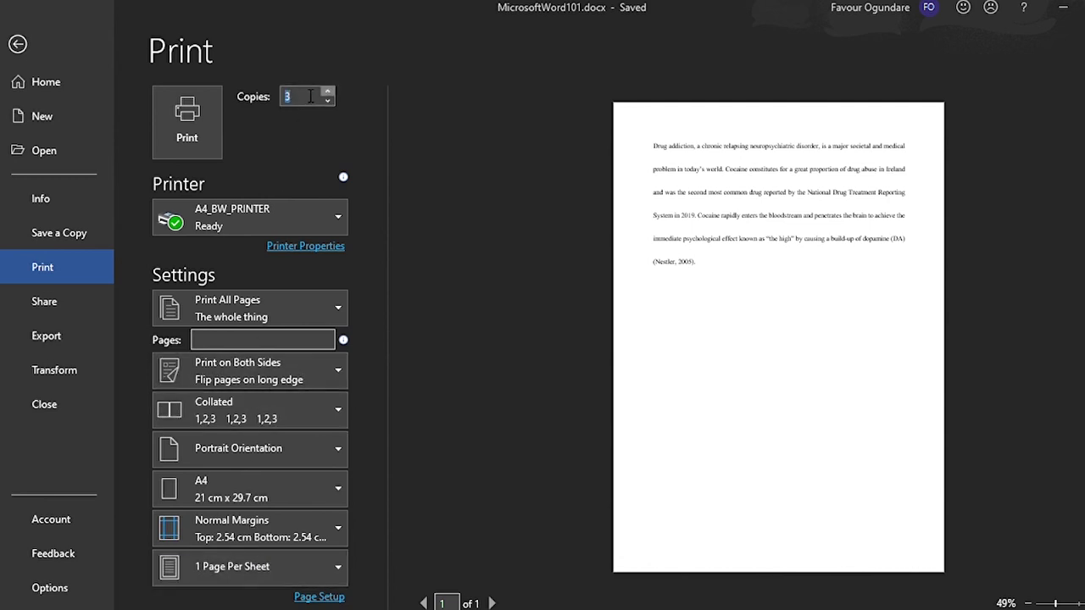
key("Up")
key("Up")
key("Up")
key("Up")
left_click(176, 123)
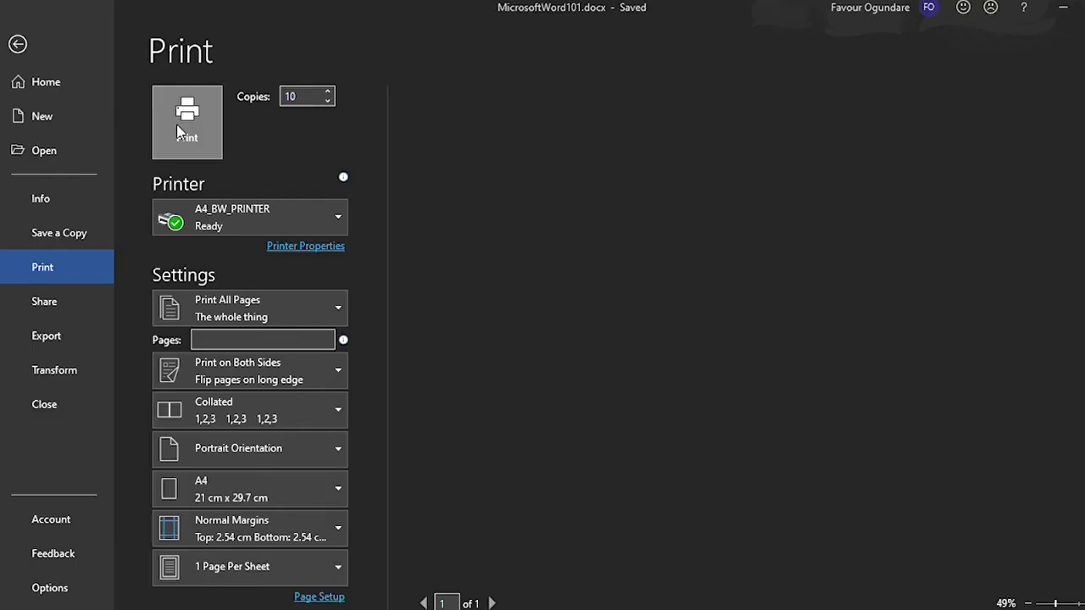
key("ctrl+a")
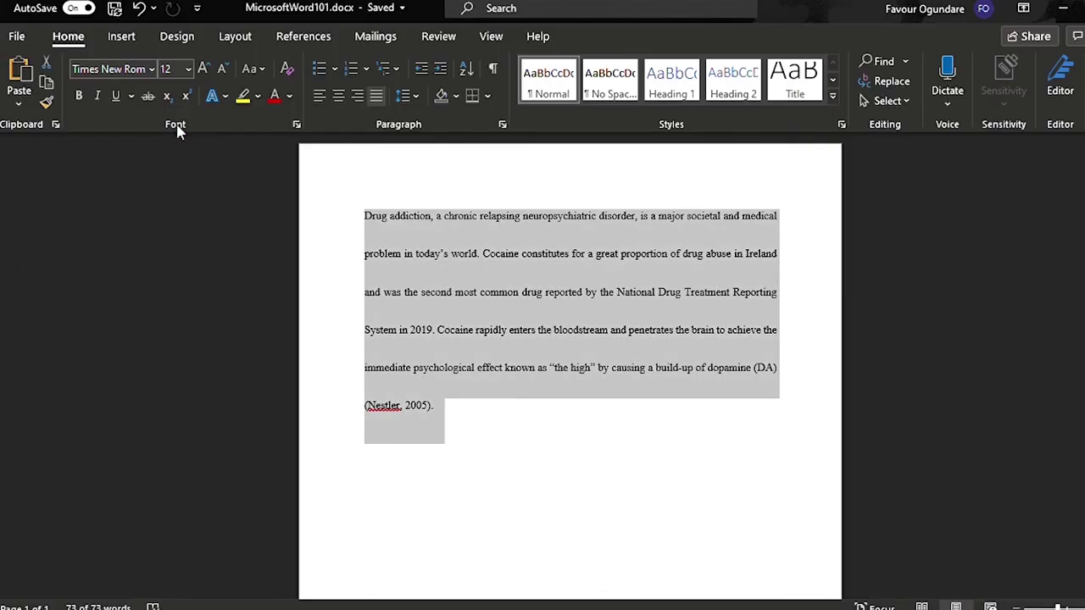